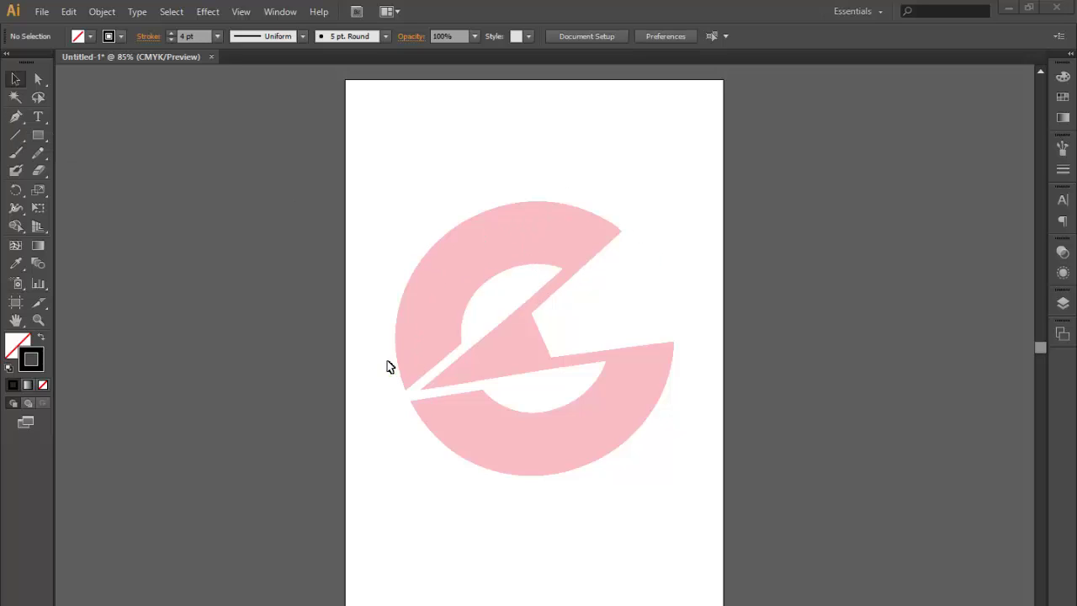
- Check the document's layers, then switch to the Pen Tool
left_click(1062, 305)
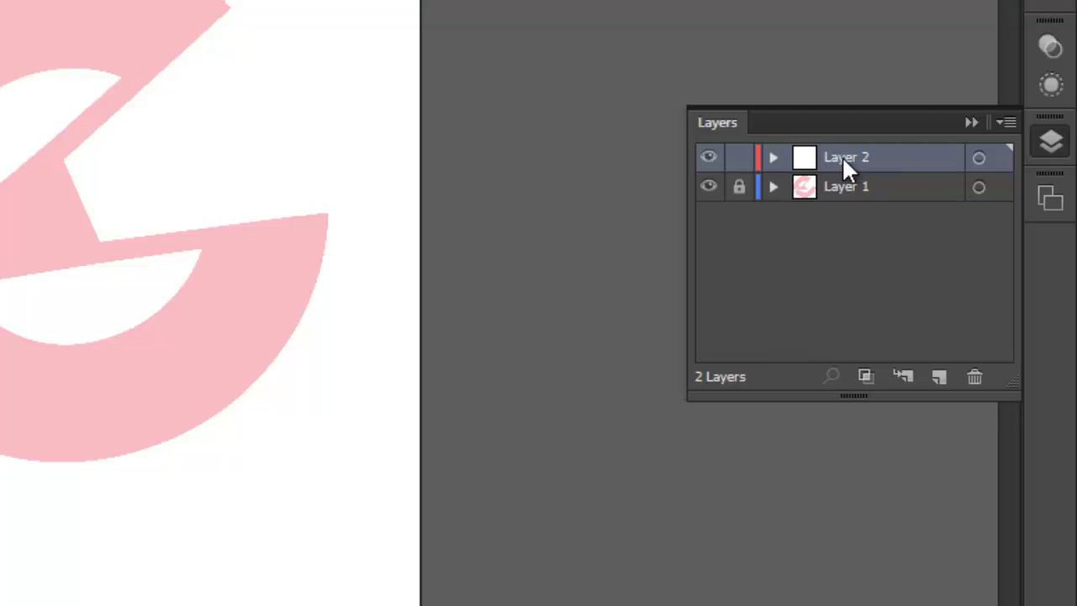
left_click(1051, 141)
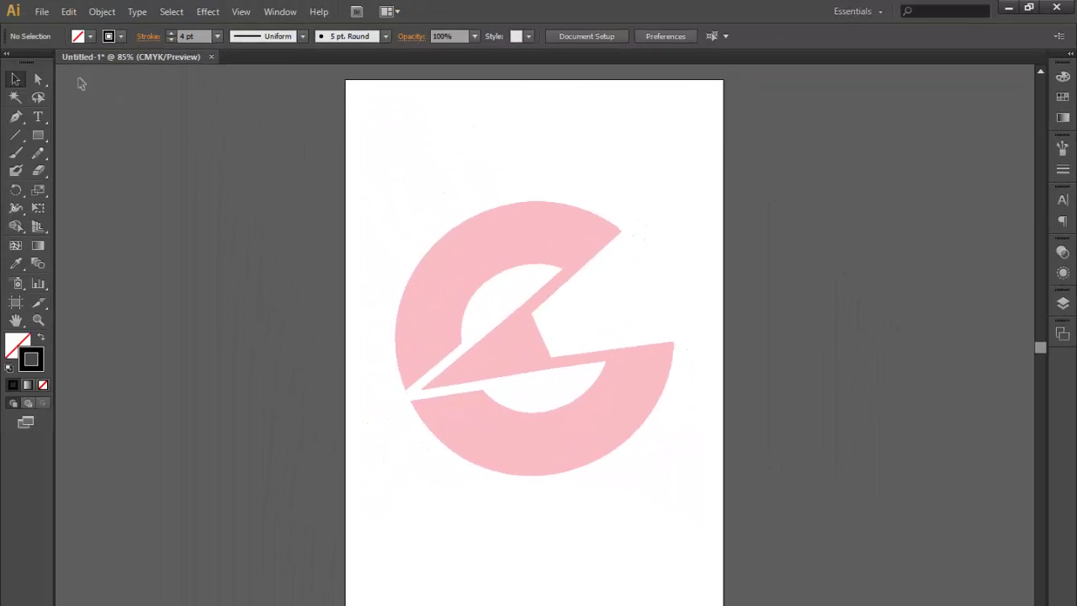
left_click(17, 123)
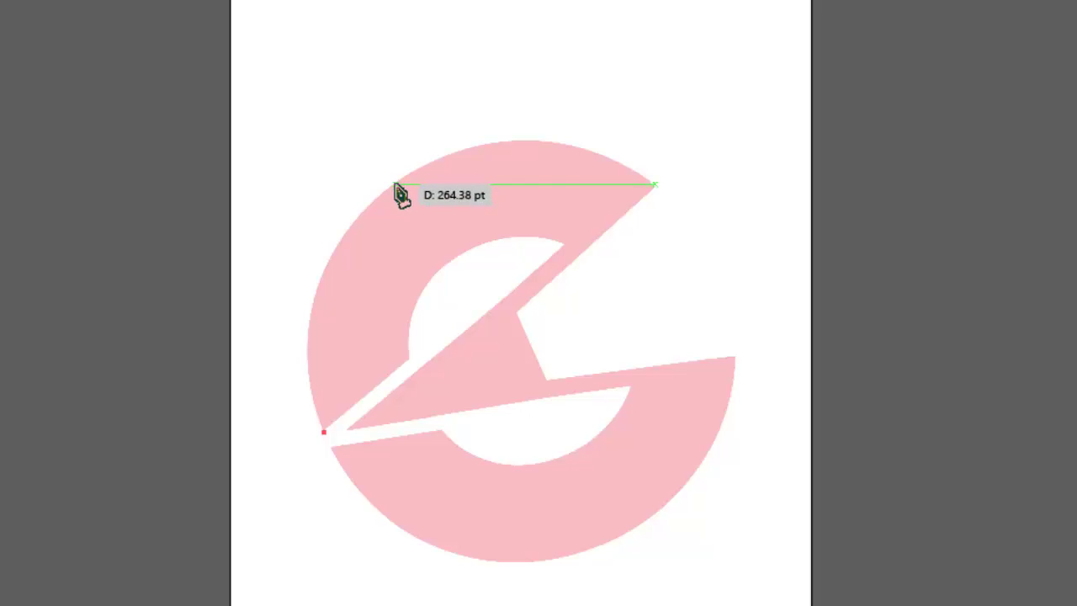
- Trace the G's outer arc from its lower-left tip to the upper-right corner, refining the curve
left_click_drag(396, 185, 531, 81)
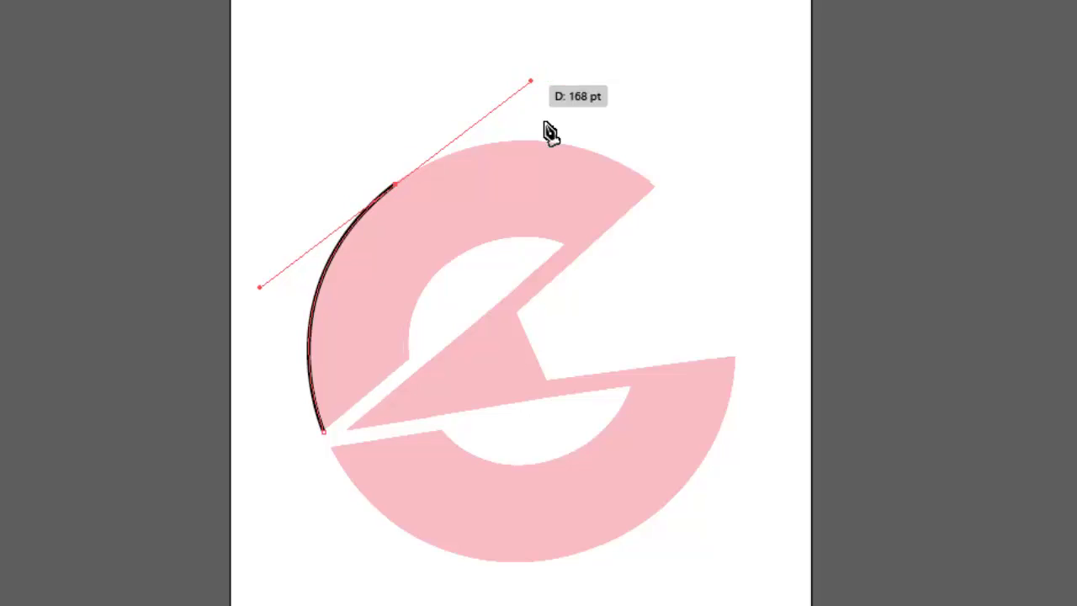
left_click(656, 184)
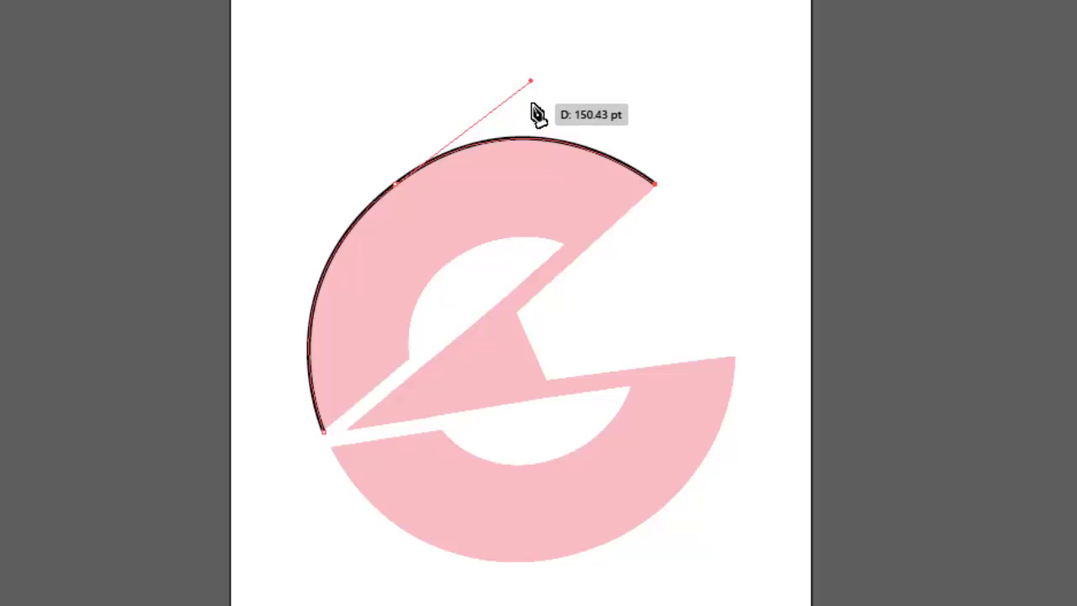
key("ctrl+equal")
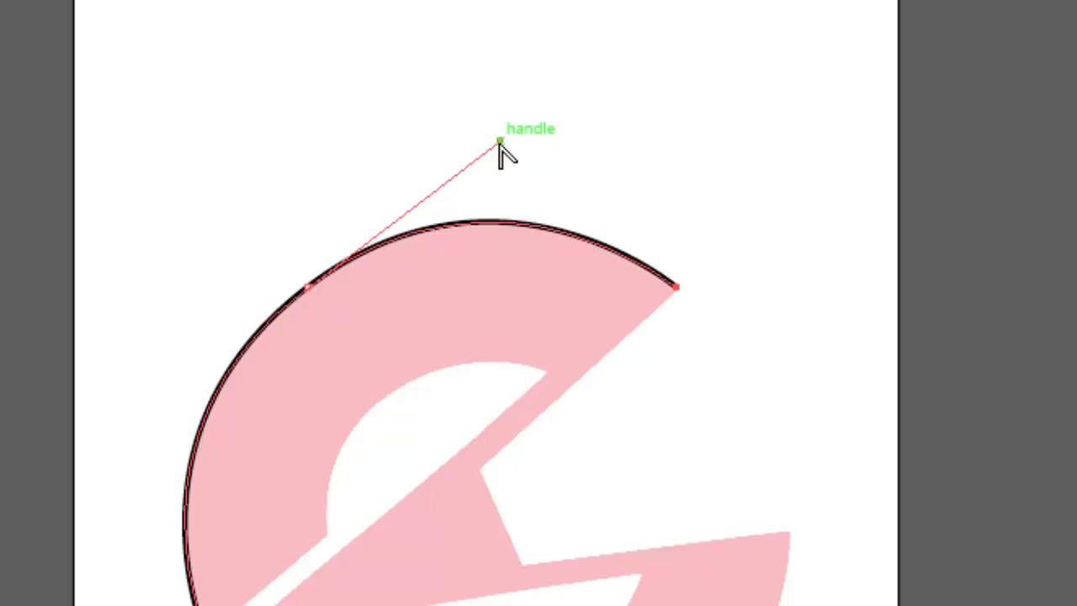
mouse_move(500, 141)
left_mouse_down()
mouse_move(472, 172)
mouse_move(544, 101)
mouse_move(498, 153)
left_mouse_up()
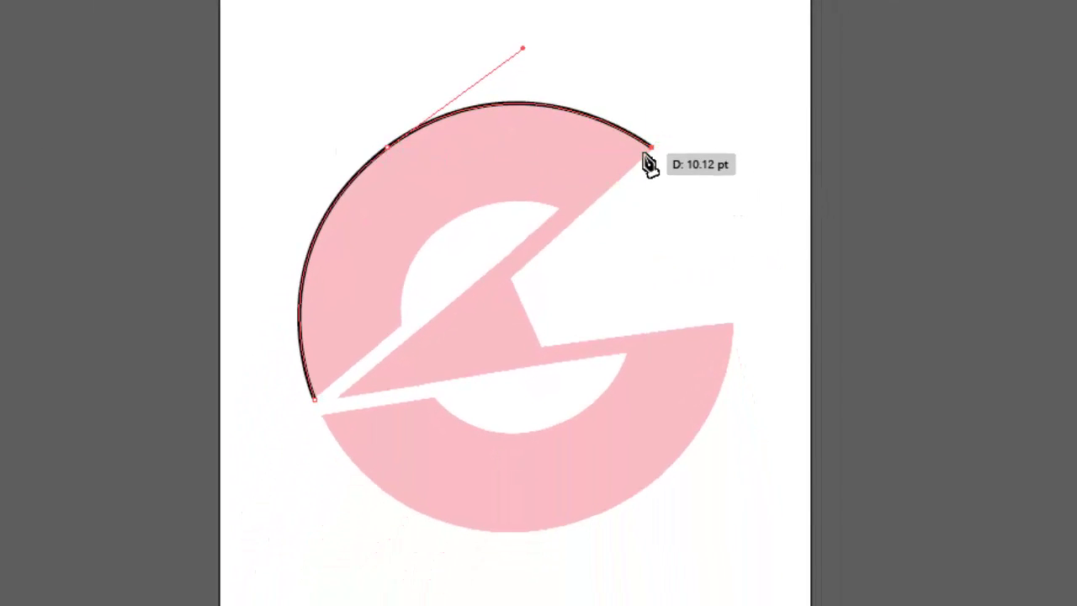
- Draw straight edges down the diagonal cut, around the inner notch, to the lower band's right corner
left_click(514, 283)
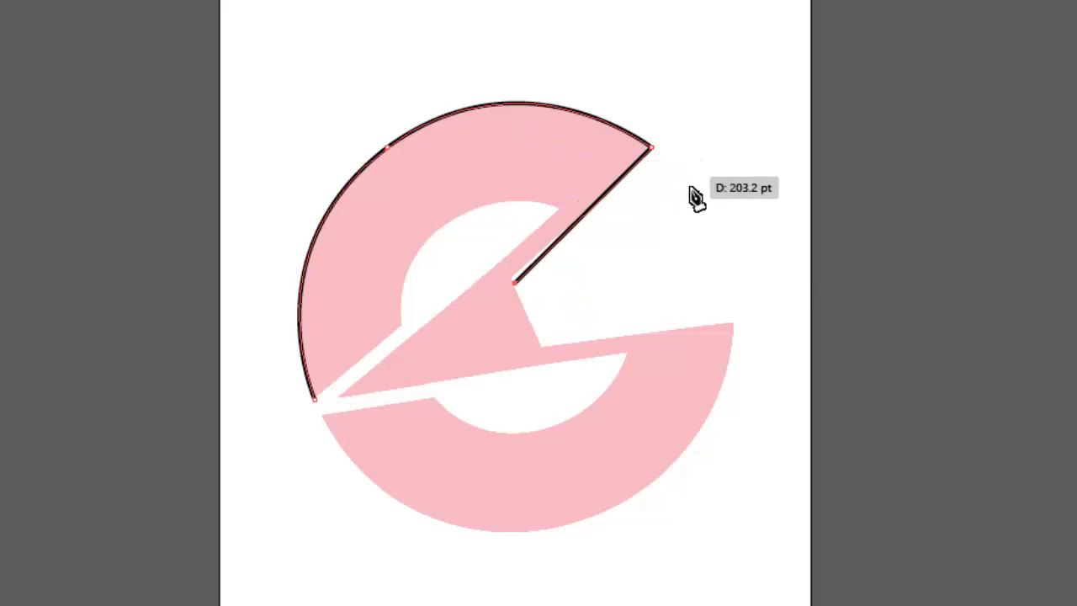
key("Down")
key("Down")
key("Down")
key("Down")
key("Down")
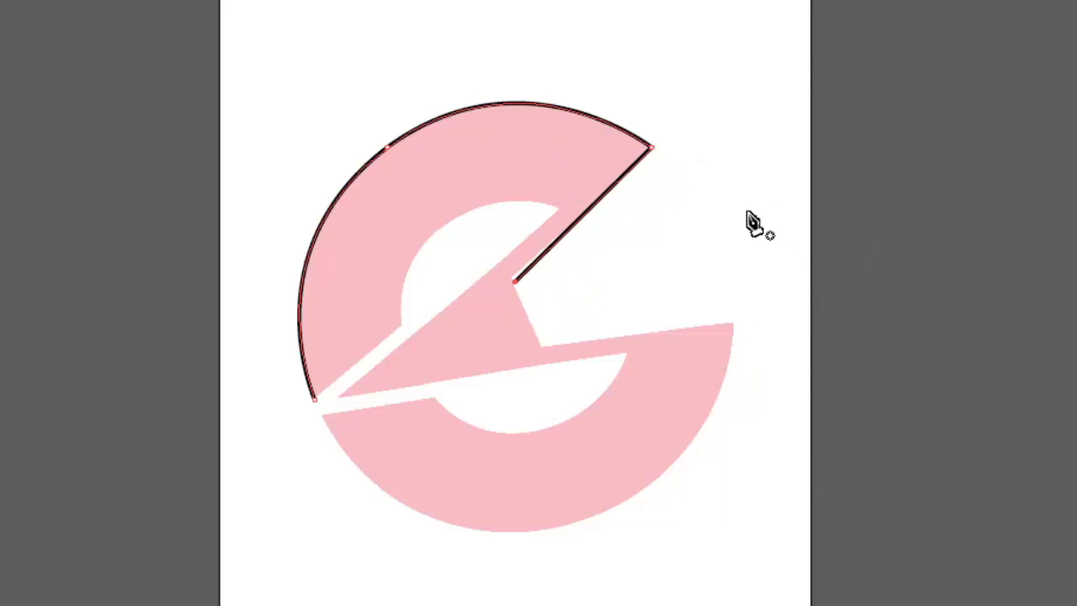
key("Up")
key("Up")
key("Up")
key("Up")
key("Up")
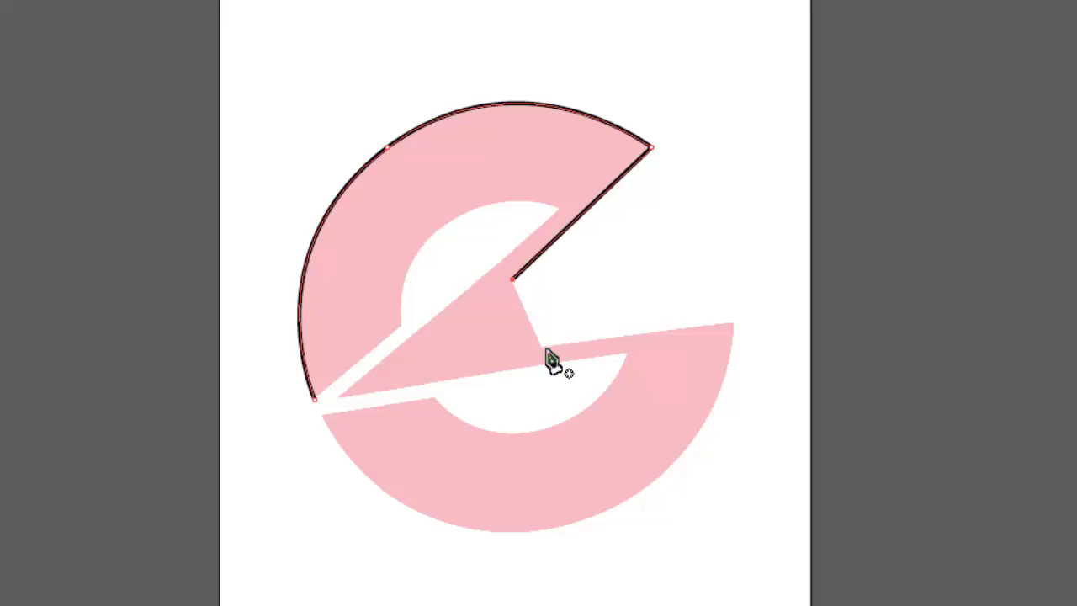
left_click_drag(541, 349, 513, 283)
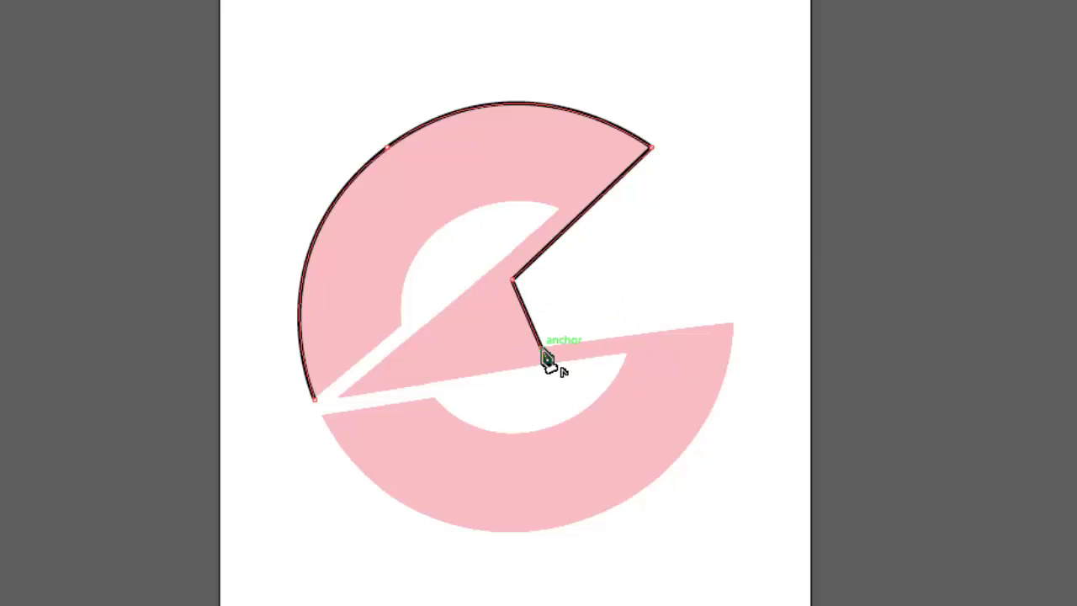
left_click(730, 326)
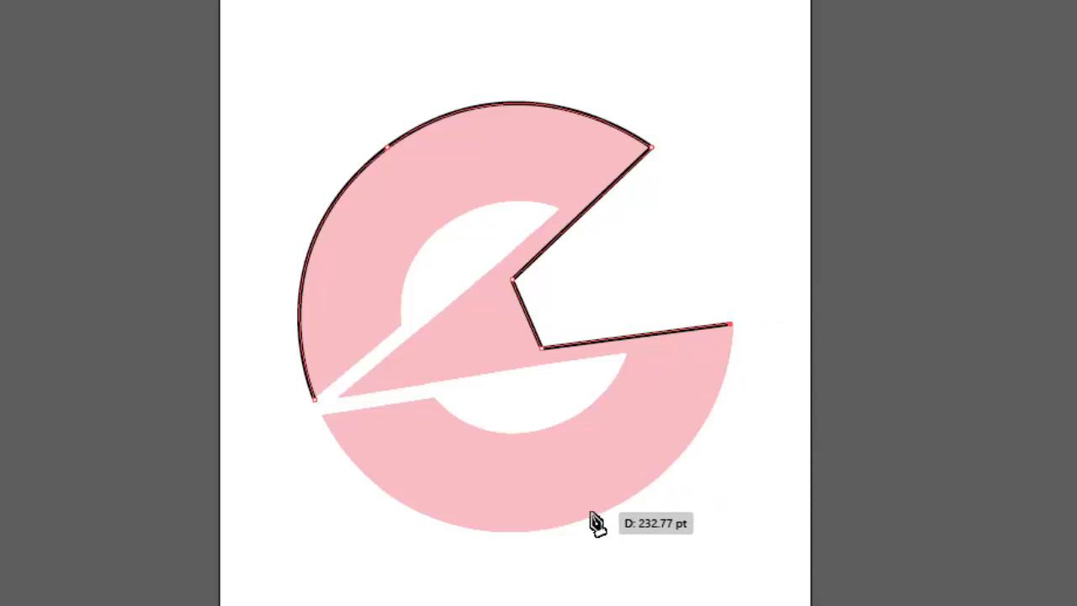
- Curve the path along the outer bottom edge to the lower-left tip below the slit
left_click_drag(585, 517, 438, 566)
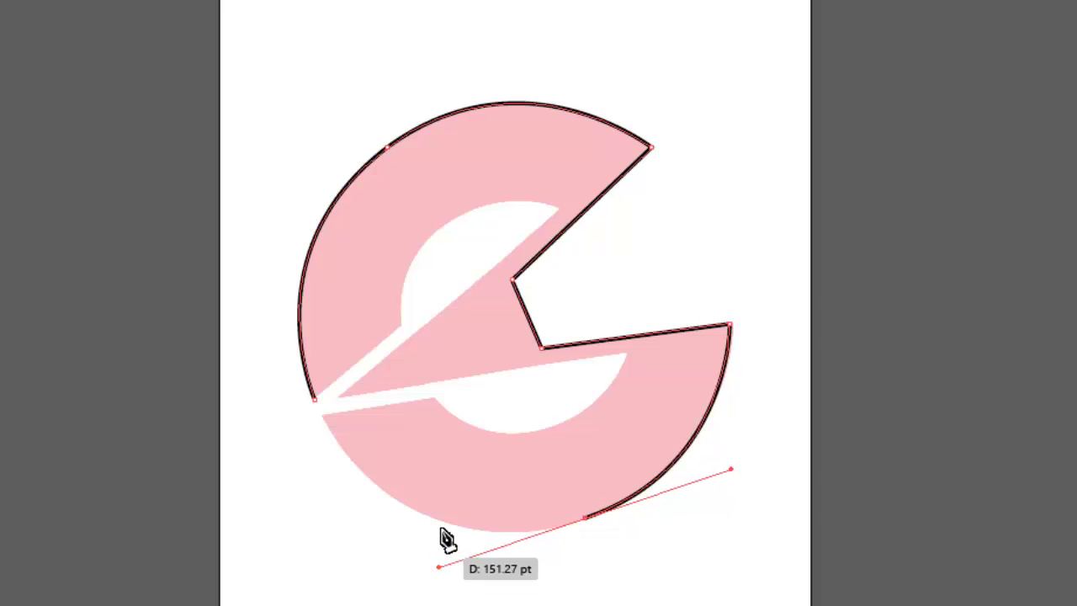
left_click(324, 420)
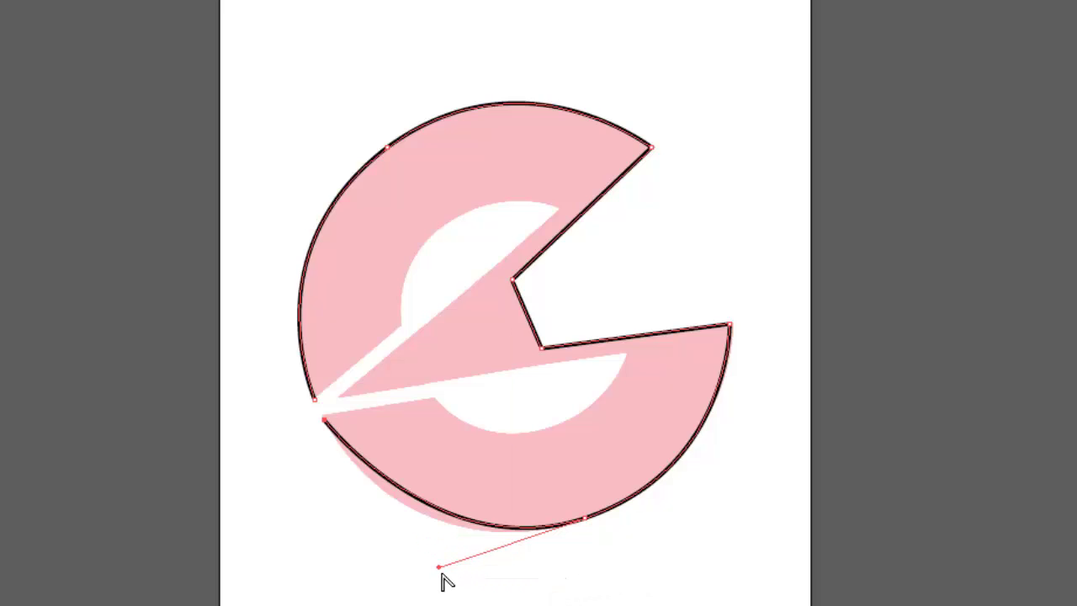
mouse_move(438, 569)
left_mouse_down()
mouse_move(407, 578)
mouse_move(415, 572)
left_mouse_up()
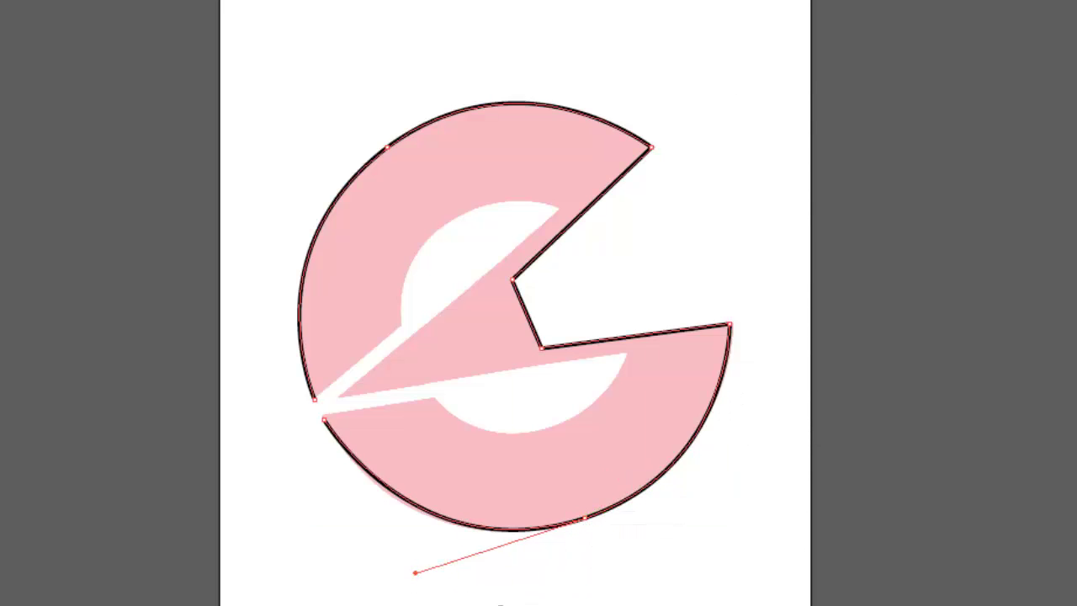
left_click(324, 419)
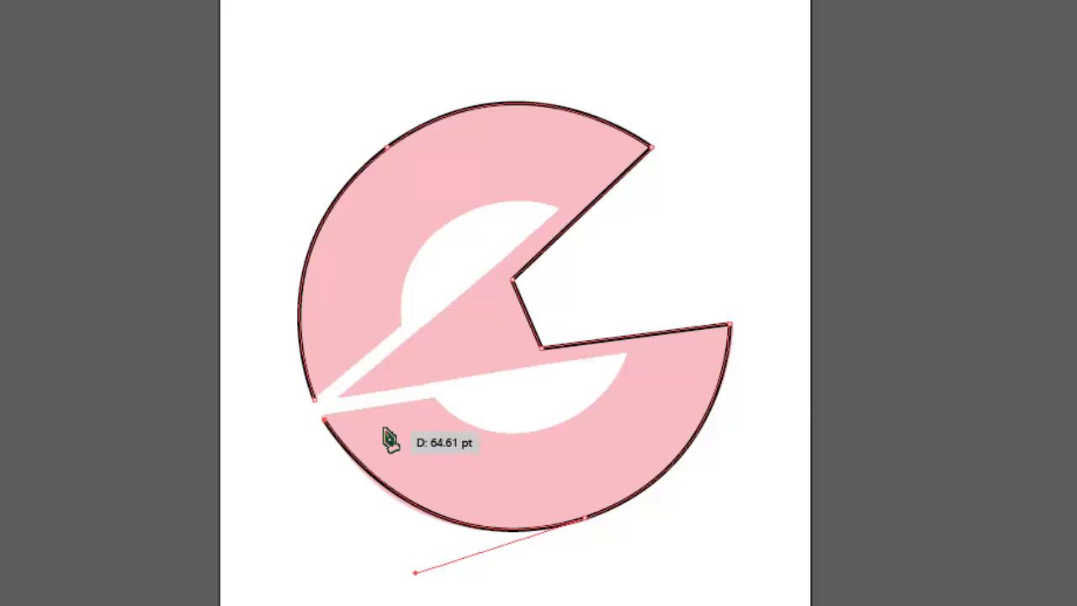
- Run the outline along the slit, then curve it around the lower hole's edge to its right tip
left_click(435, 399)
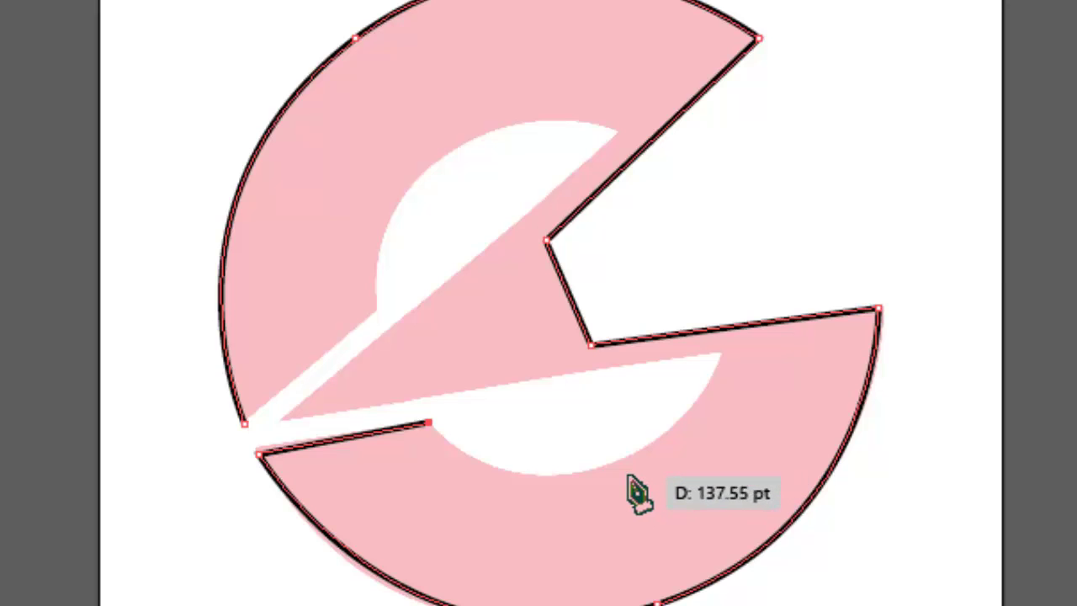
left_click_drag(609, 442, 701, 399)
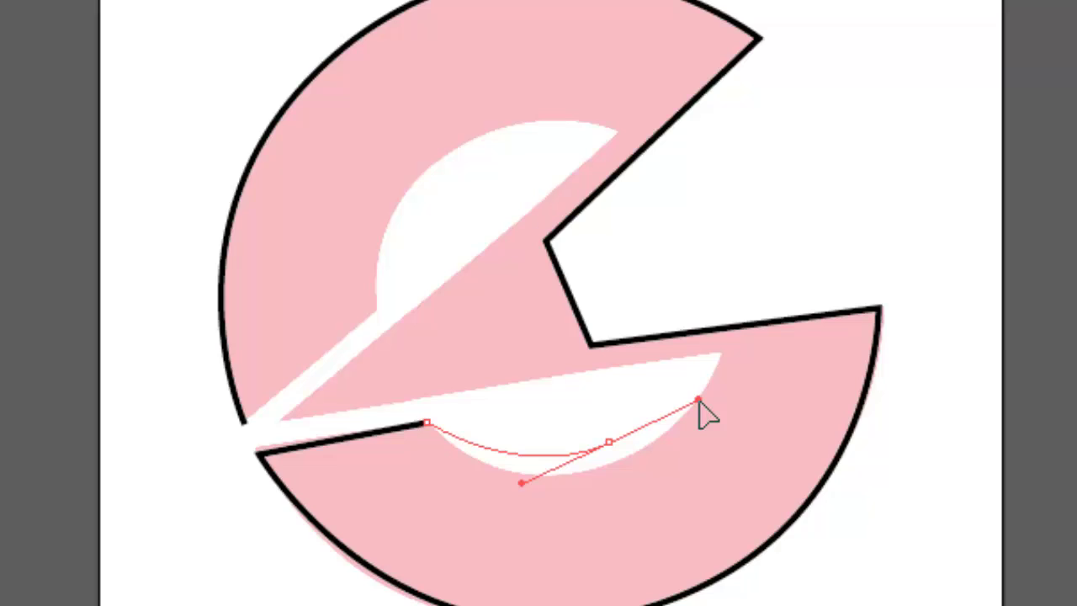
mouse_move(699, 401)
left_mouse_down()
mouse_move(688, 392)
mouse_move(651, 416)
mouse_move(701, 409)
mouse_move(696, 394)
mouse_move(712, 402)
mouse_move(680, 413)
mouse_move(732, 391)
mouse_move(713, 389)
left_mouse_up()
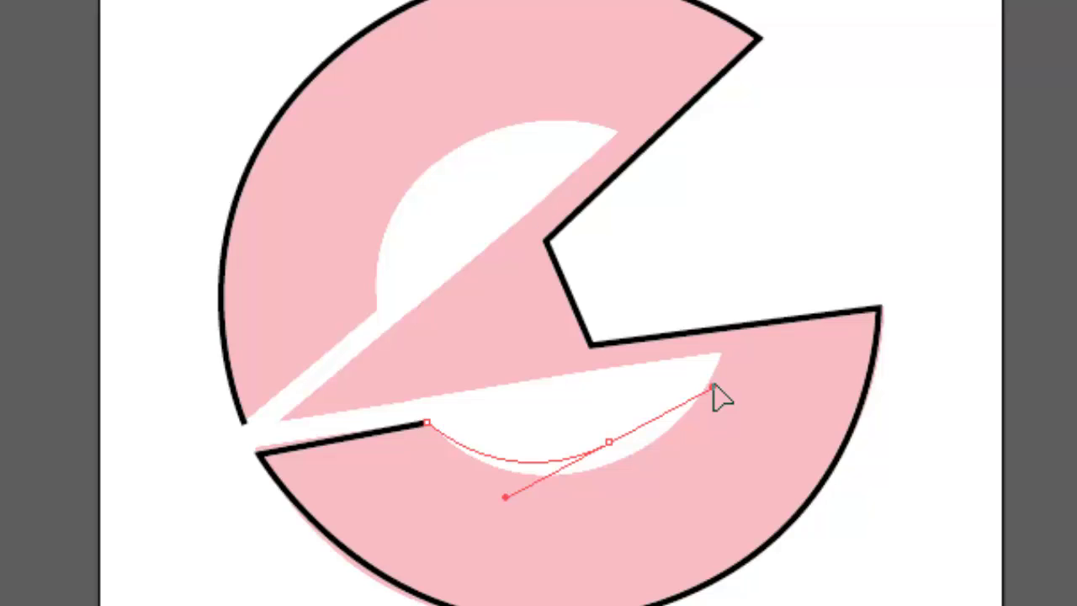
left_click_drag(714, 387, 715, 392)
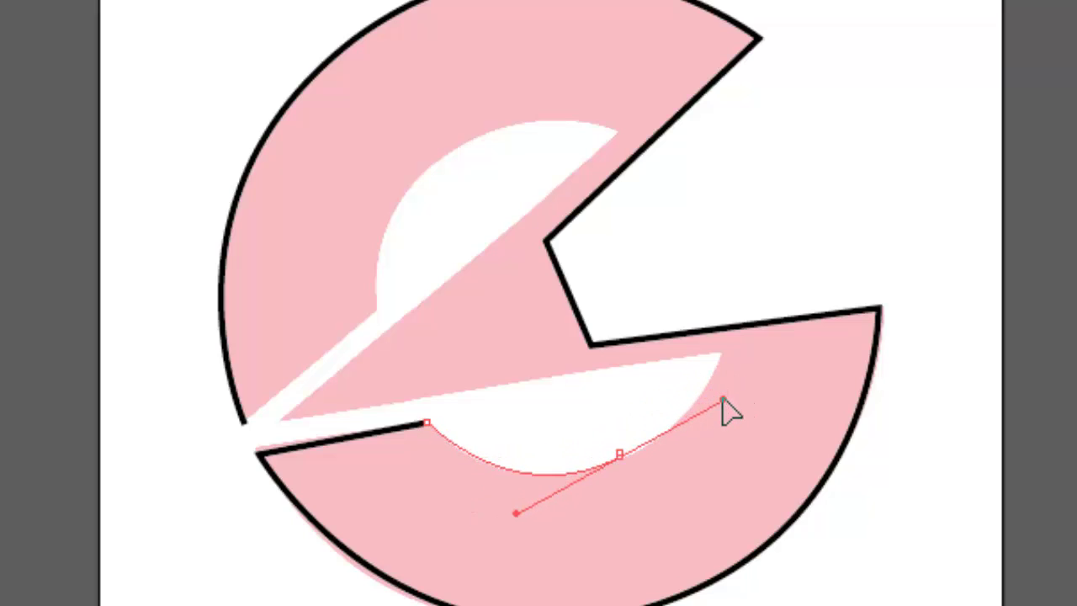
left_click_drag(726, 399, 723, 431)
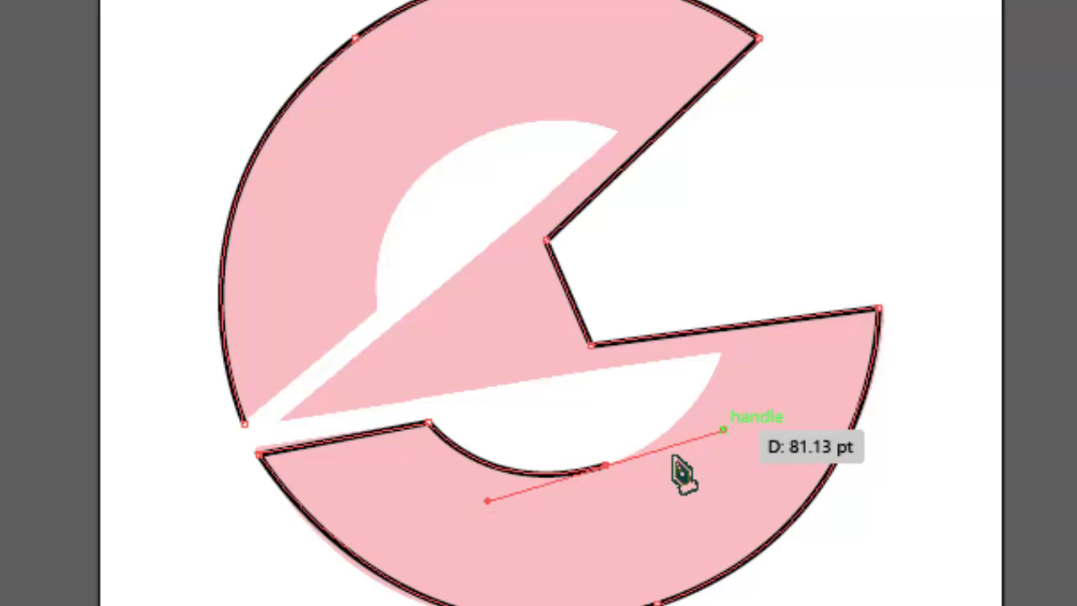
left_click(720, 356)
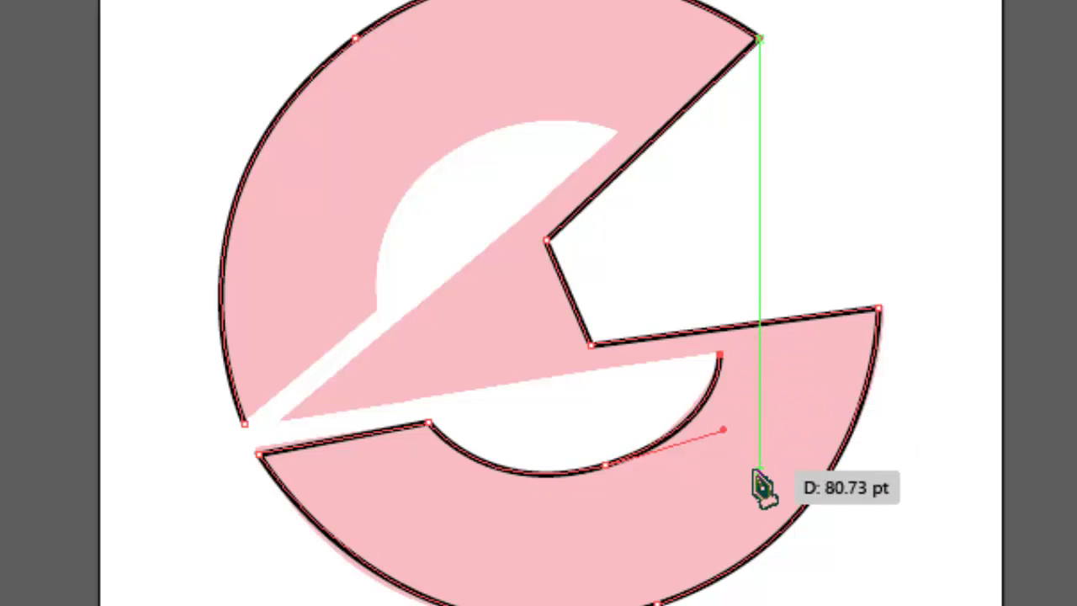
- Shorten the leftover handle, then draw straight edges across and up the long diagonal
key("a")
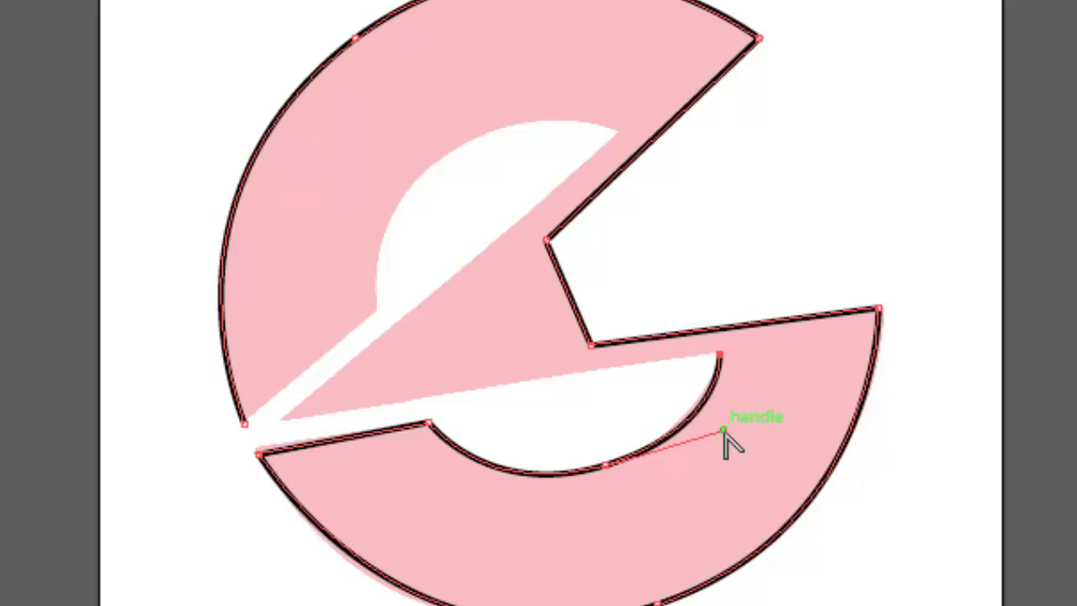
left_click_drag(722, 430, 705, 435)
key("p")
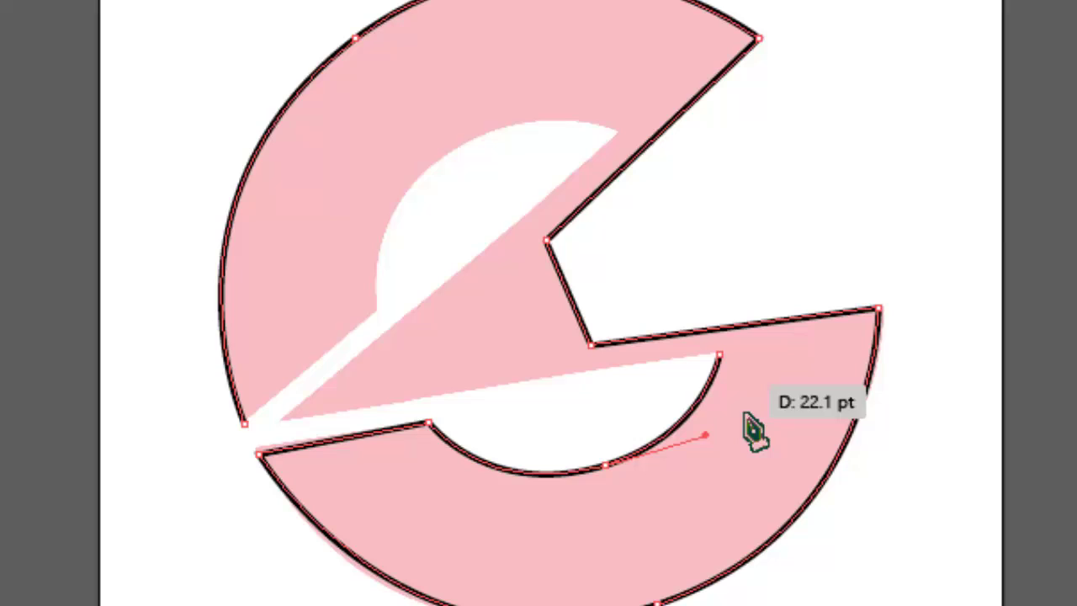
left_click(719, 357)
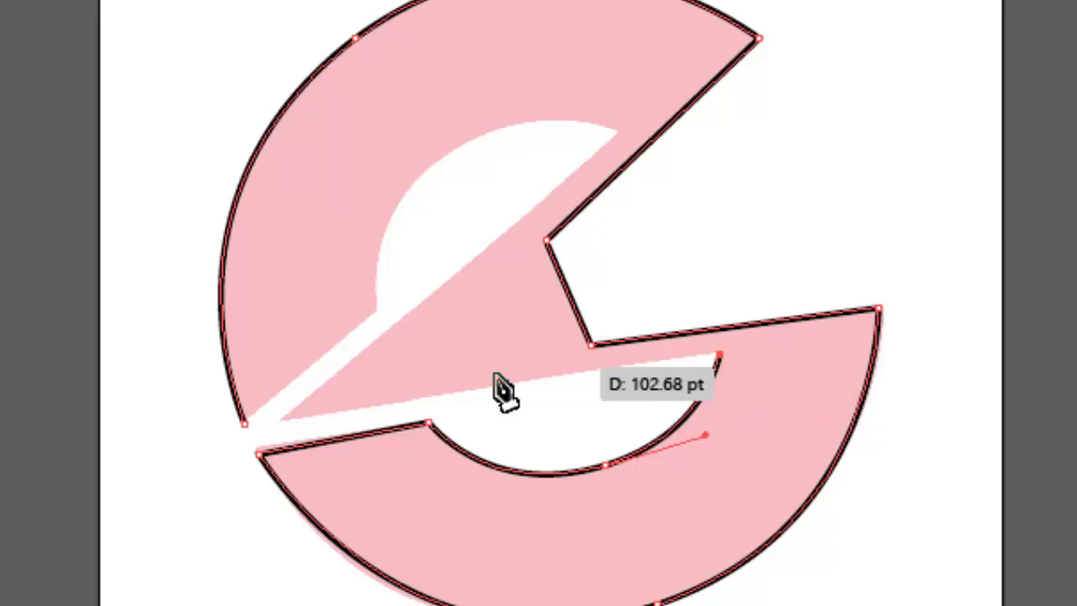
left_click(283, 424)
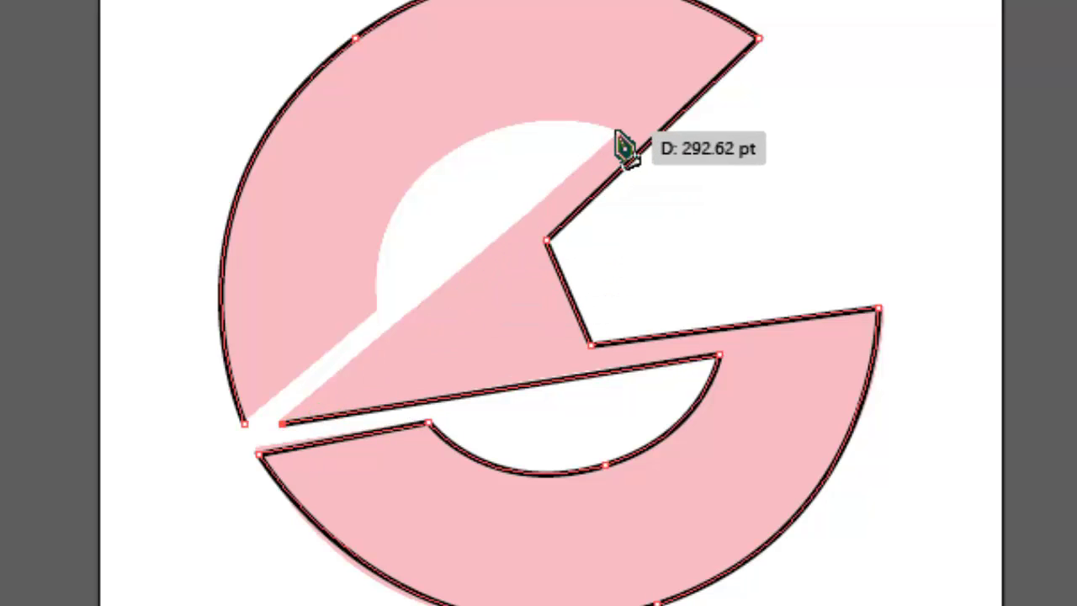
left_click(615, 131)
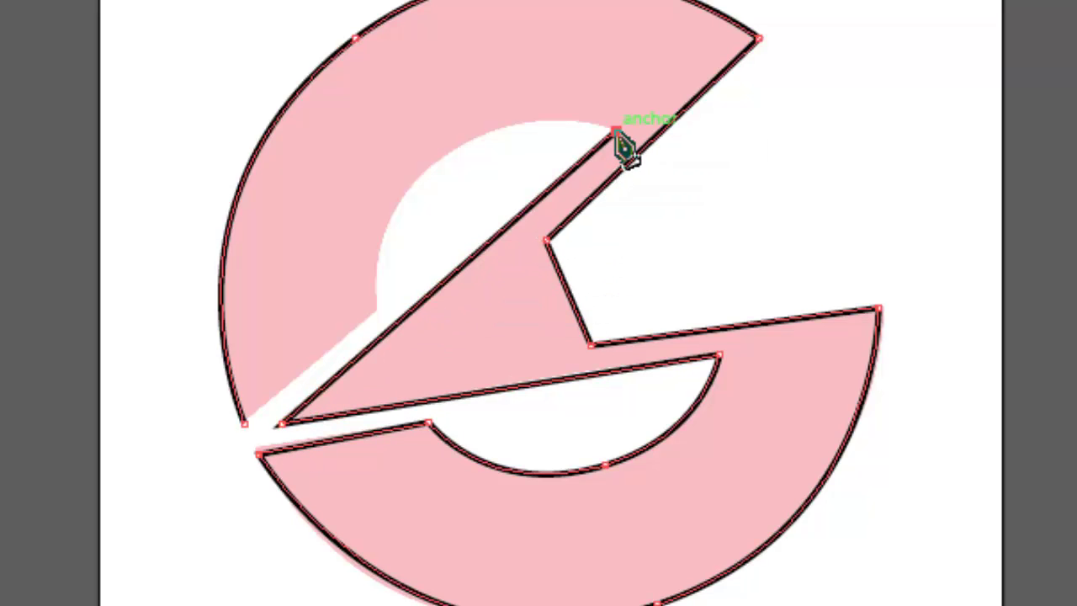
- Curve the outline around the upper hole and close it at the starting anchor
left_click(447, 155)
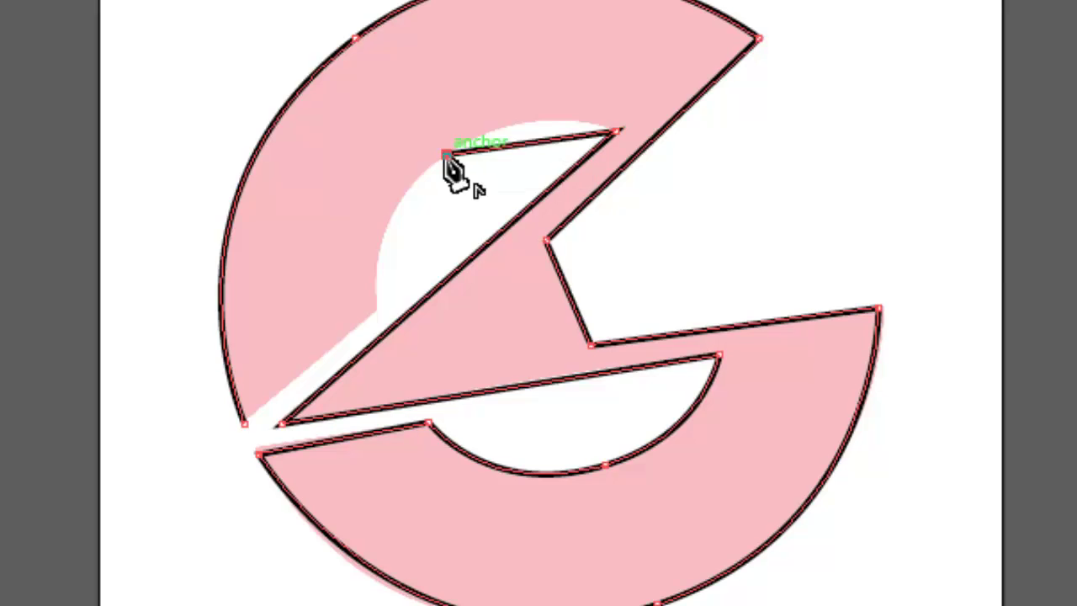
left_click(380, 308)
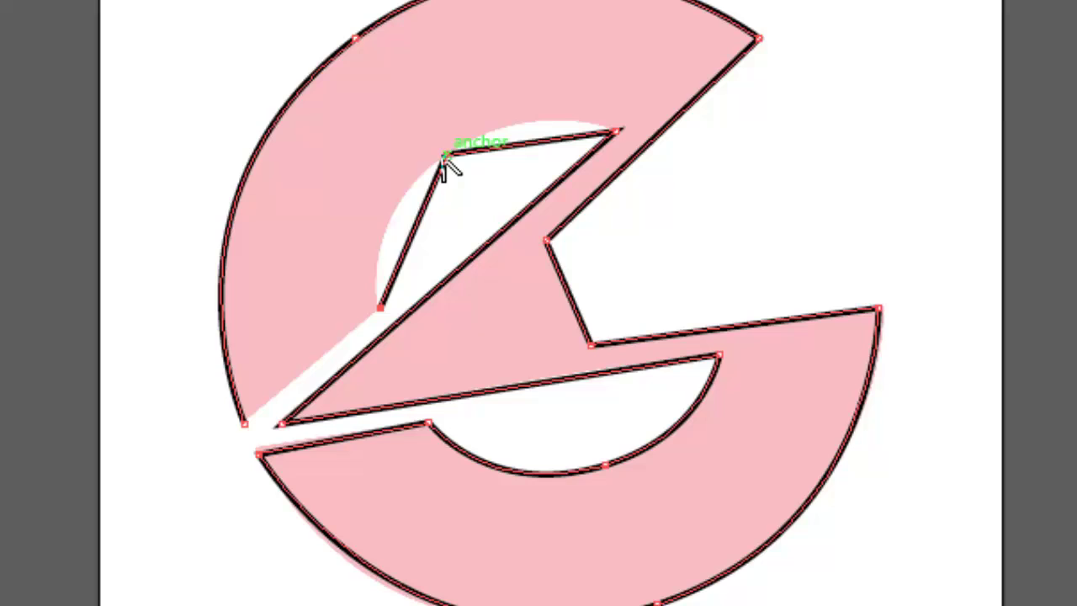
left_click_drag(447, 157, 355, 208)
key("p")
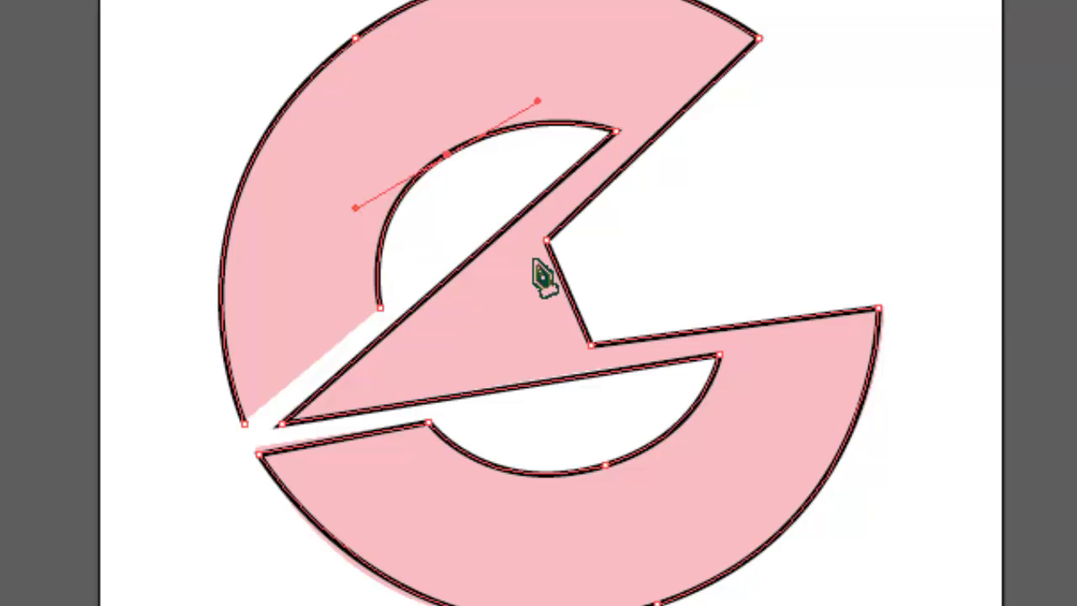
left_click(382, 308)
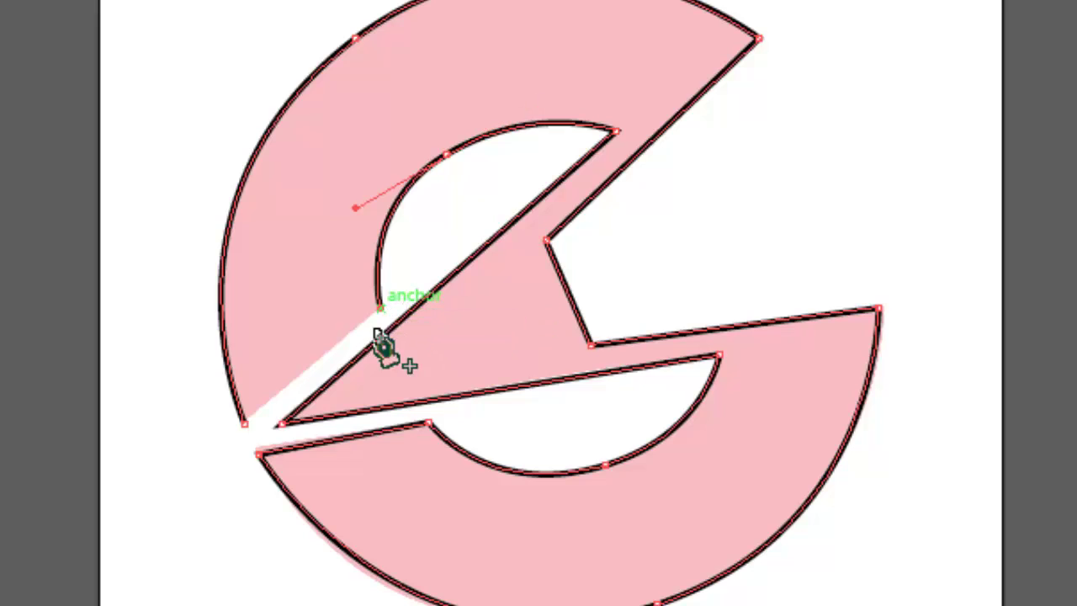
left_click(246, 427)
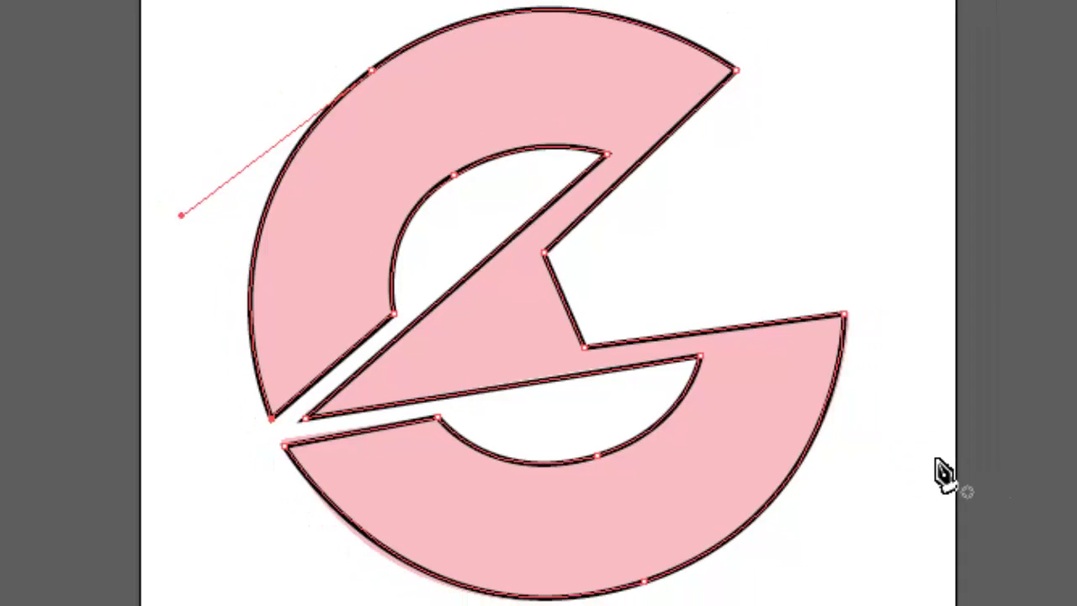